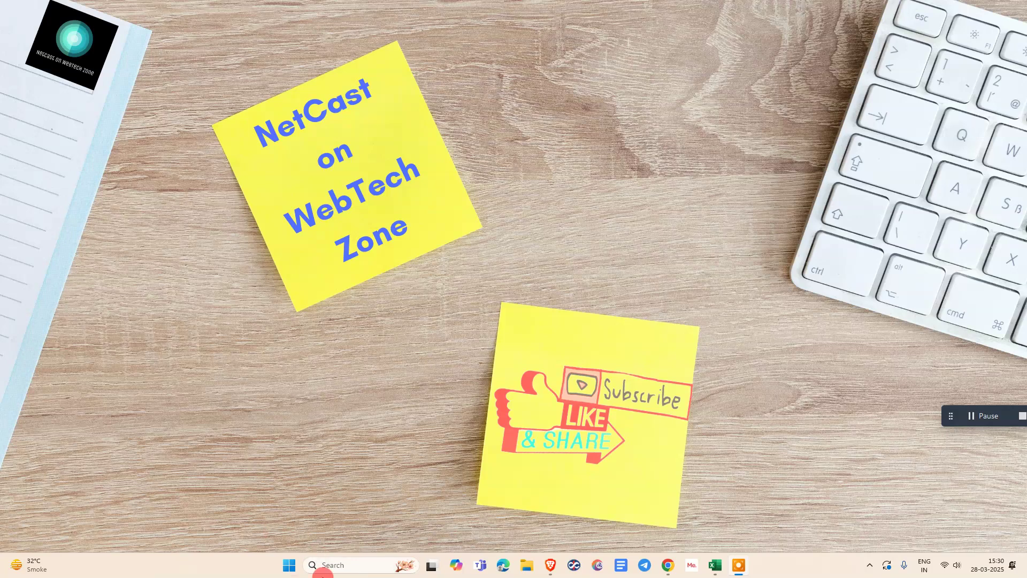
- Open Windows Settings and go to the Other users page under Accounts
click(335, 562)
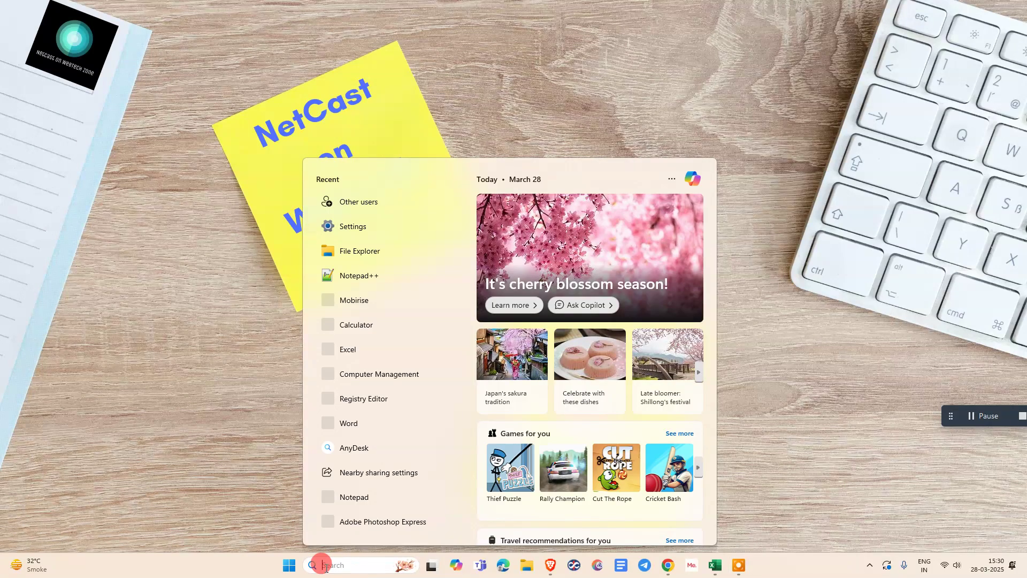
text(sett)
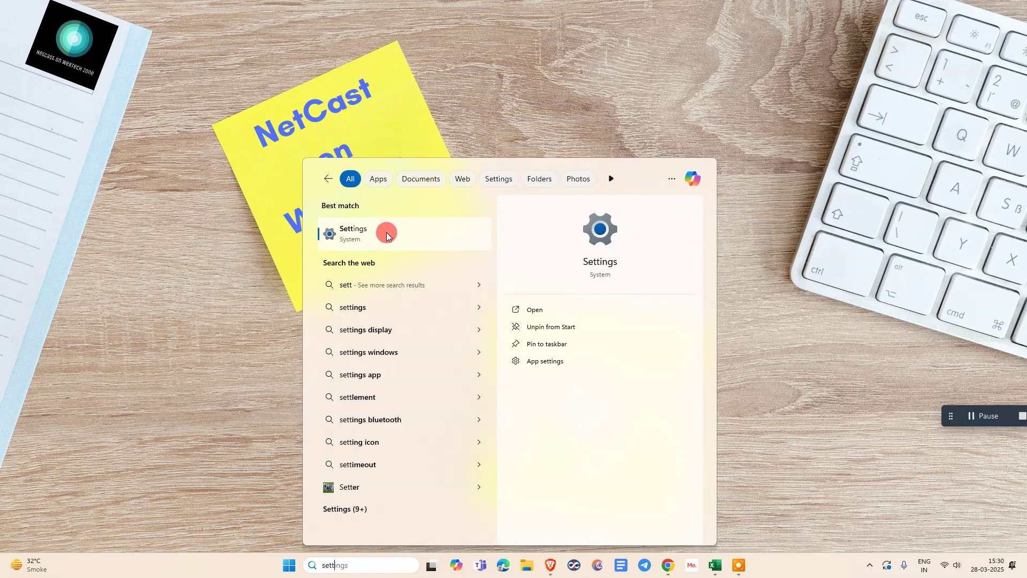
click(380, 235)
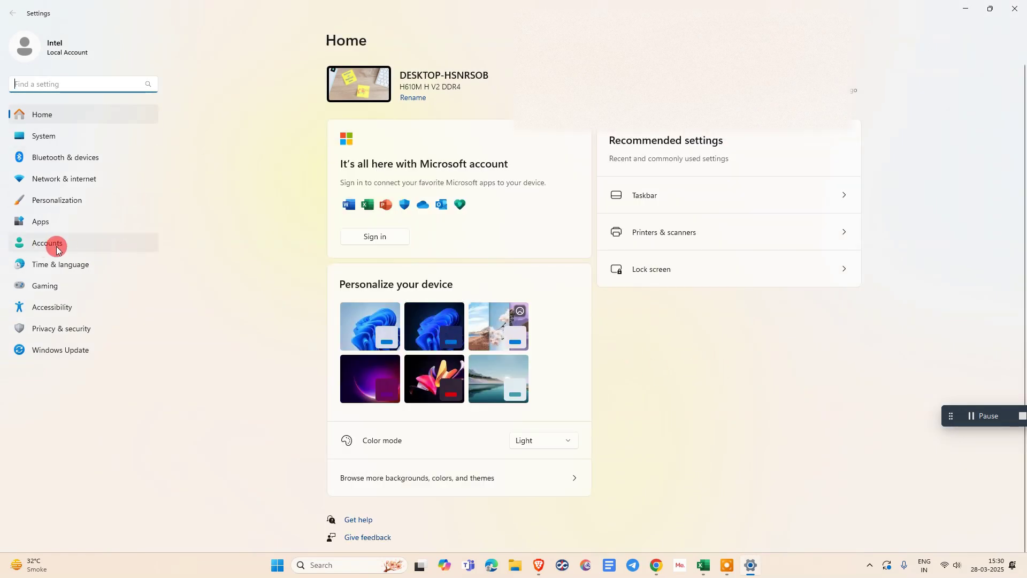
click(30, 246)
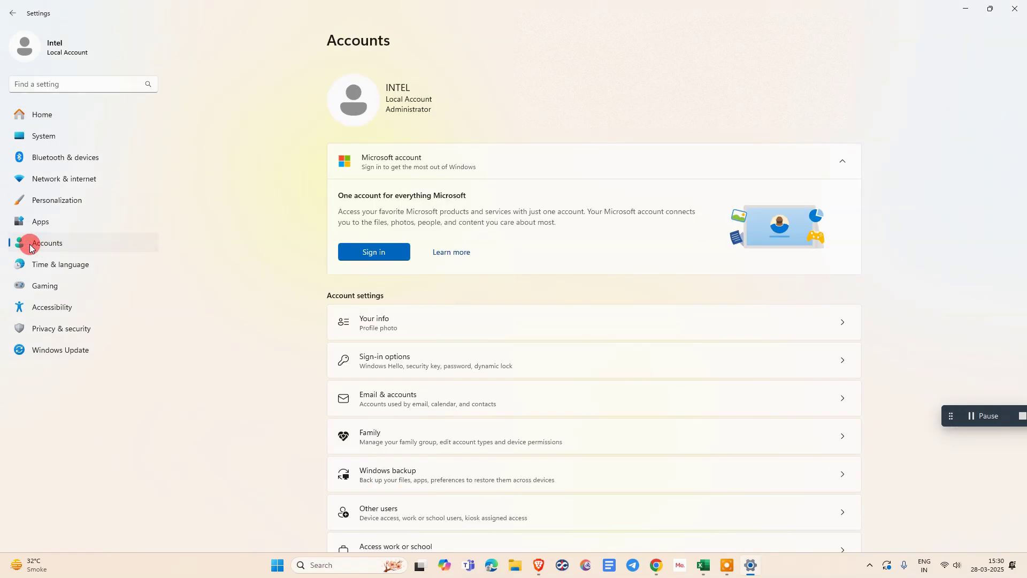
scroll(576, 267, down, 3)
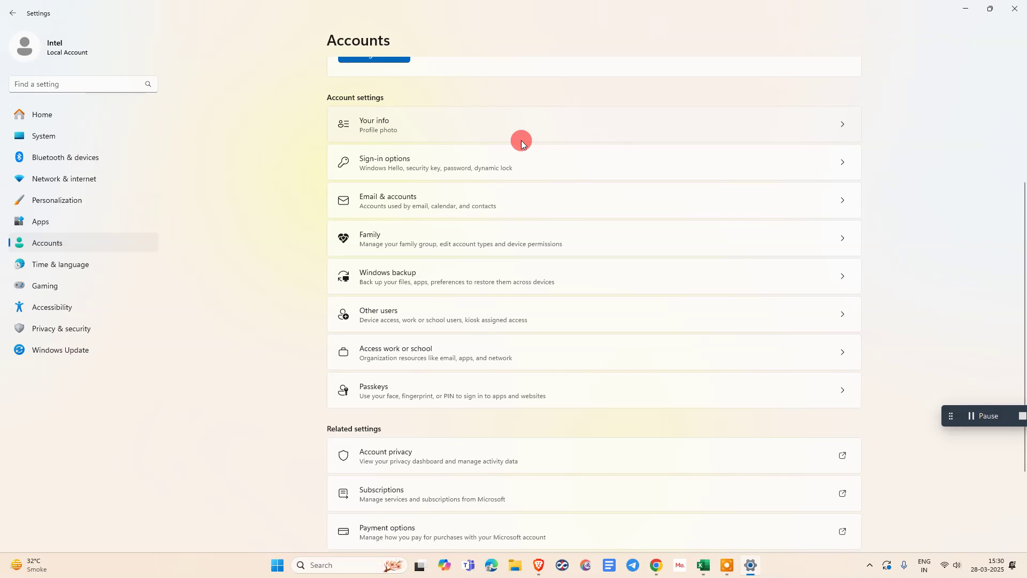
scroll(521, 140, down, 2)
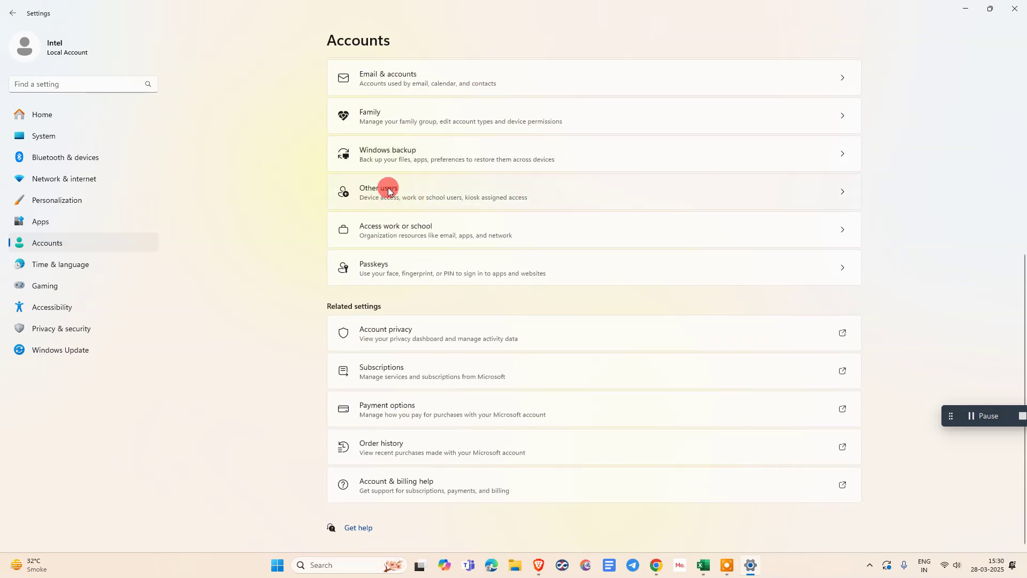
click(445, 188)
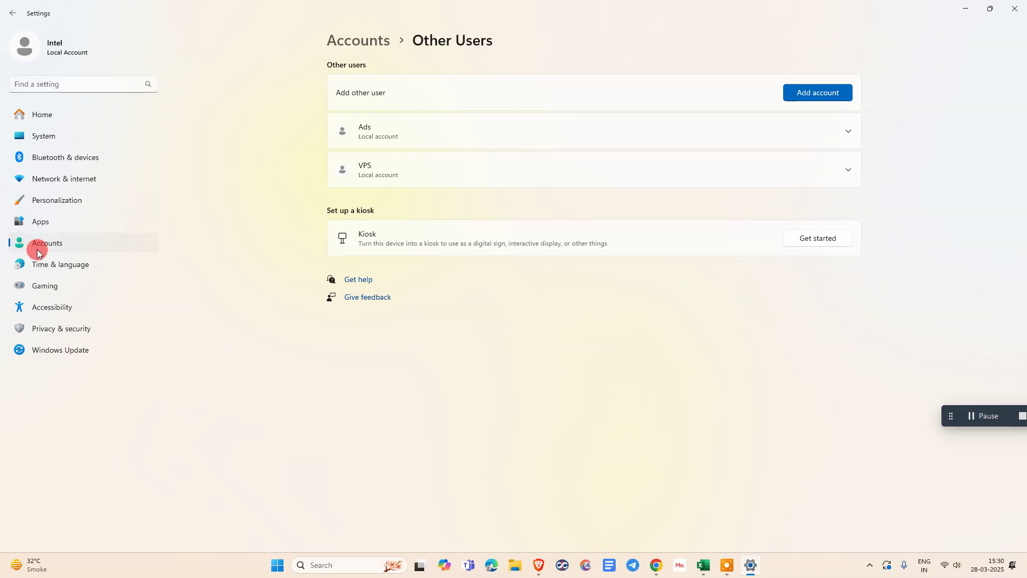
- Search the settings for "user" and open the Other users result
click(47, 84)
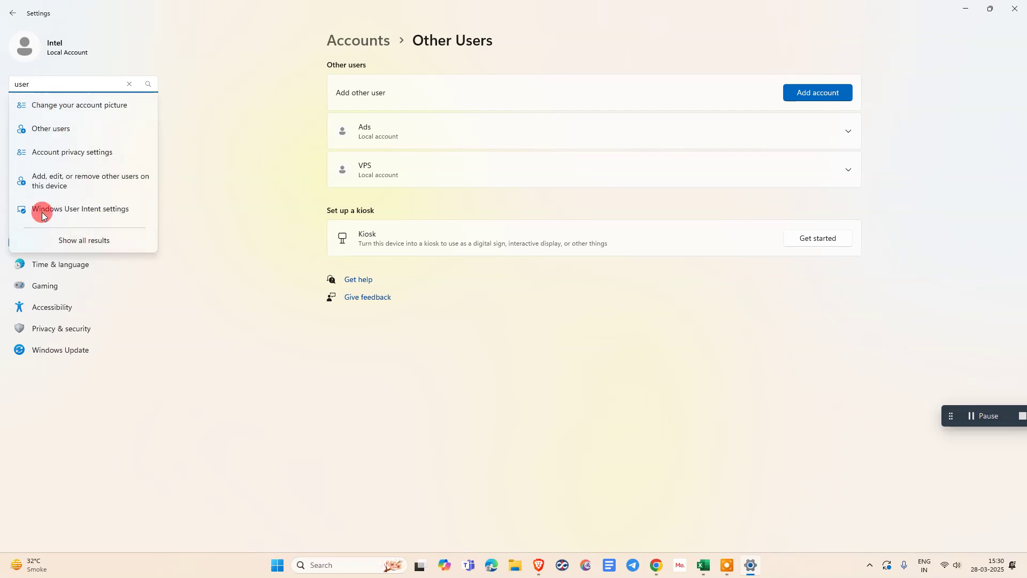
click(64, 134)
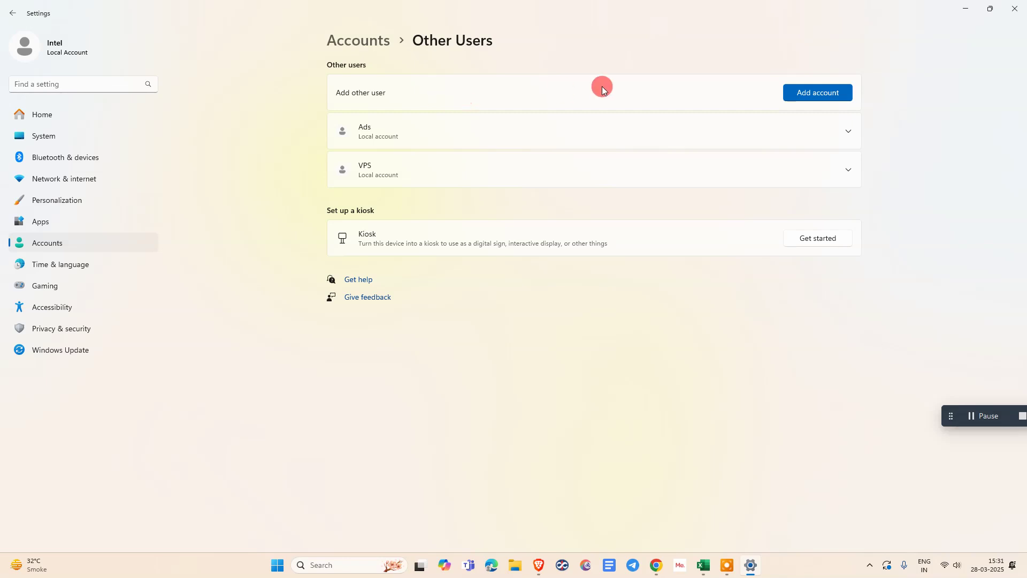
- Start adding a local account to this PC and enter netcast as its user name
click(820, 95)
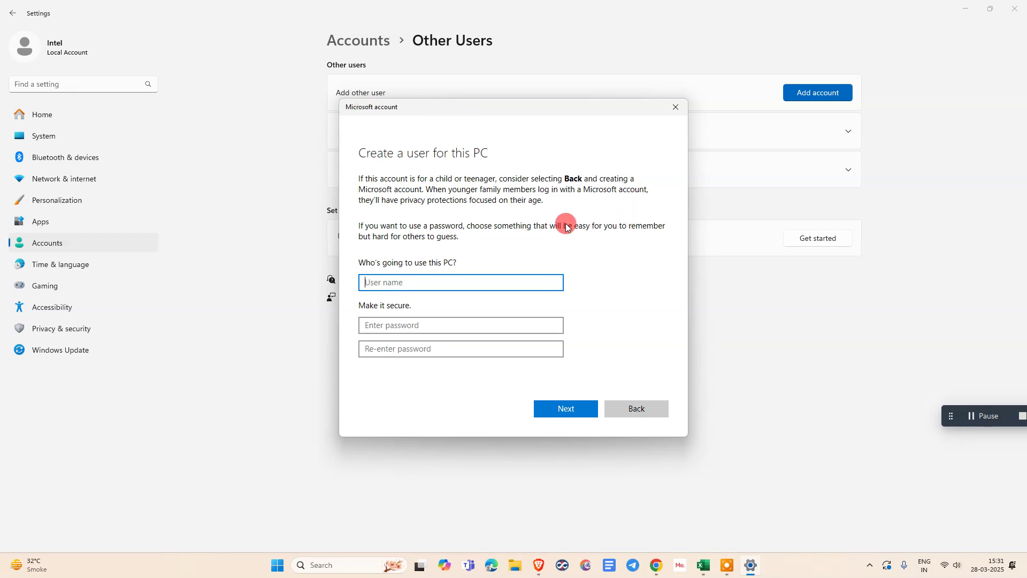
drag(413, 107, 303, 51)
click(362, 231)
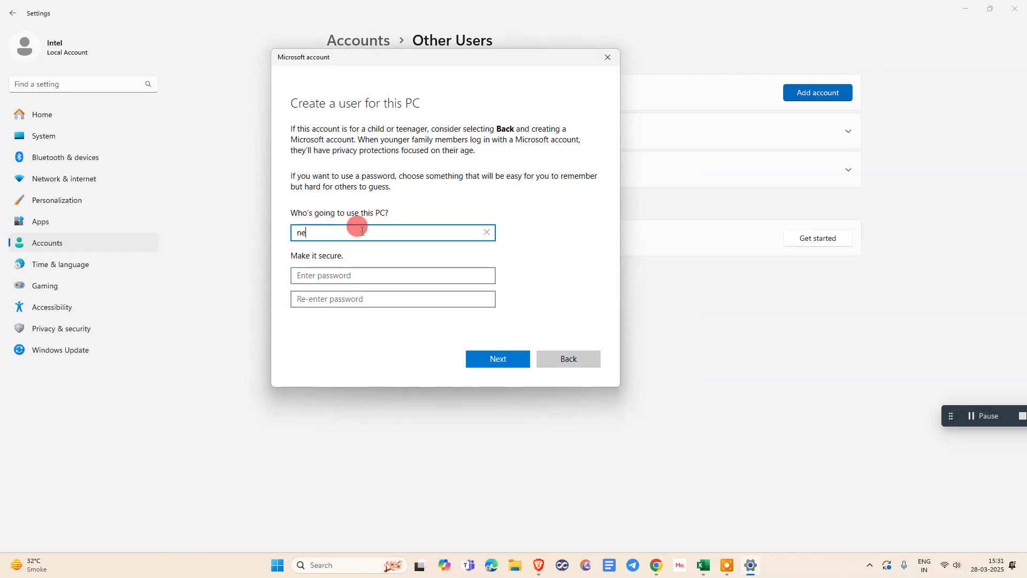
text(netcast)
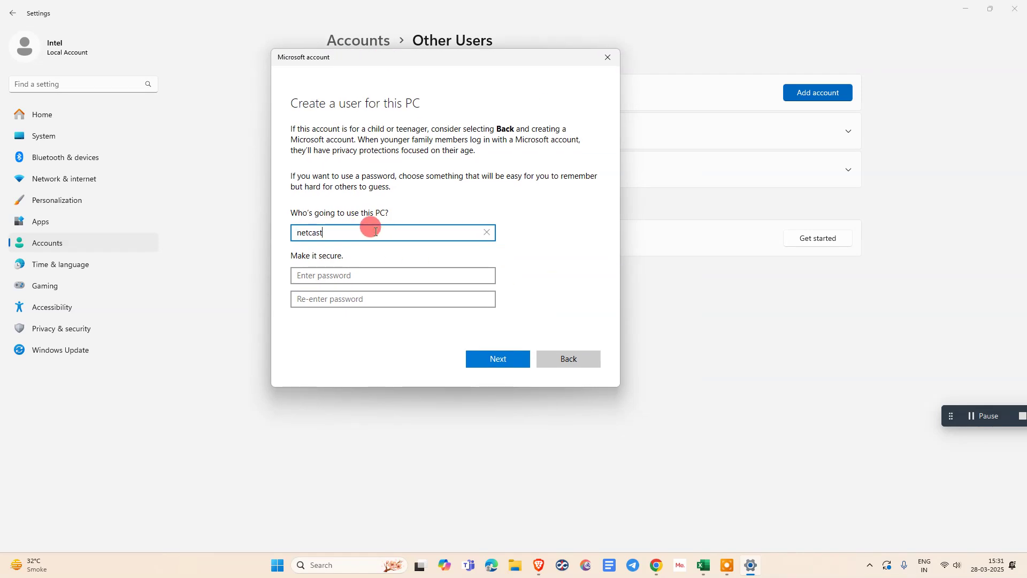
drag(367, 229, 218, 224)
click(341, 233)
drag(342, 234, 290, 230)
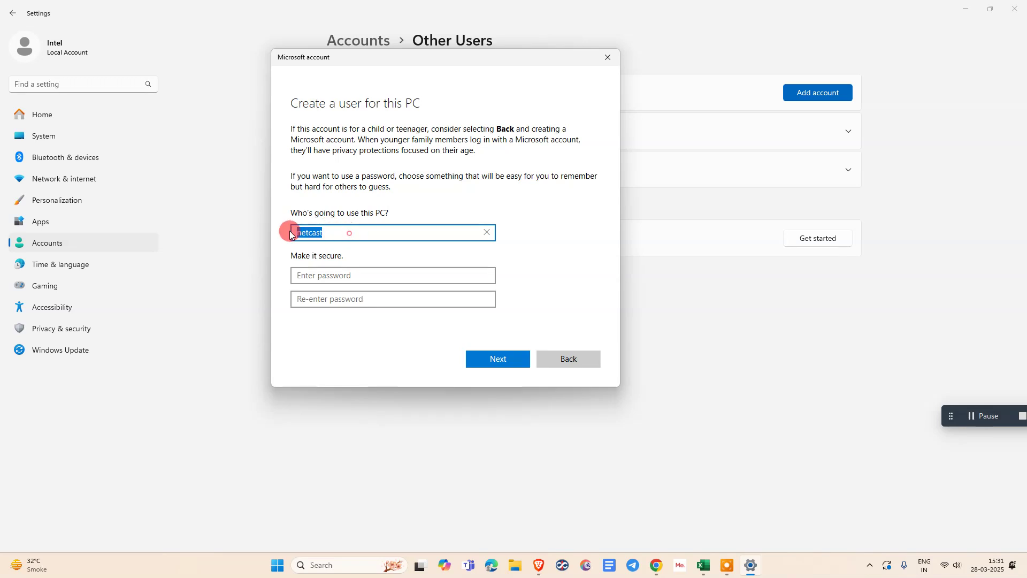
click(360, 273)
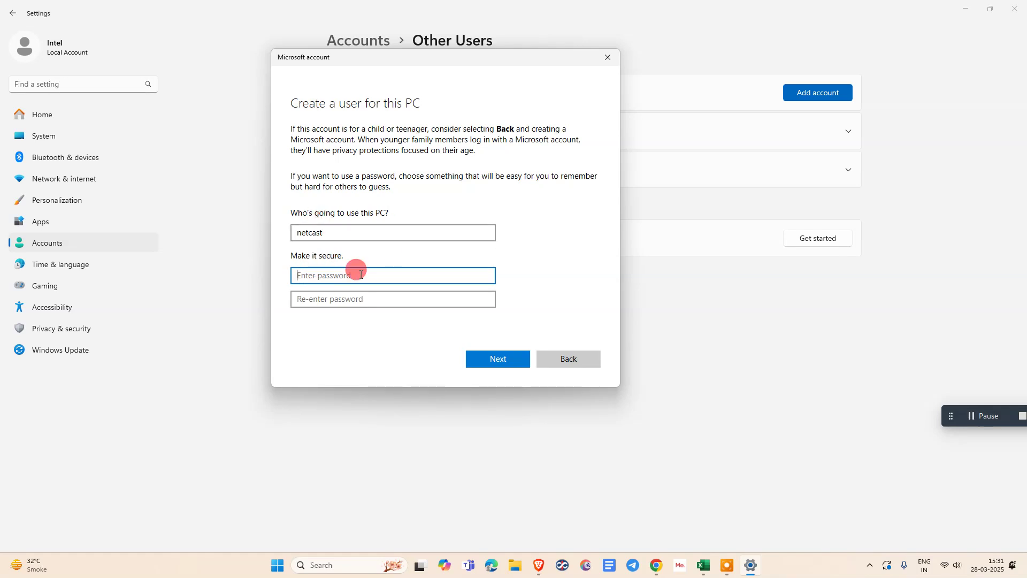
click(334, 298)
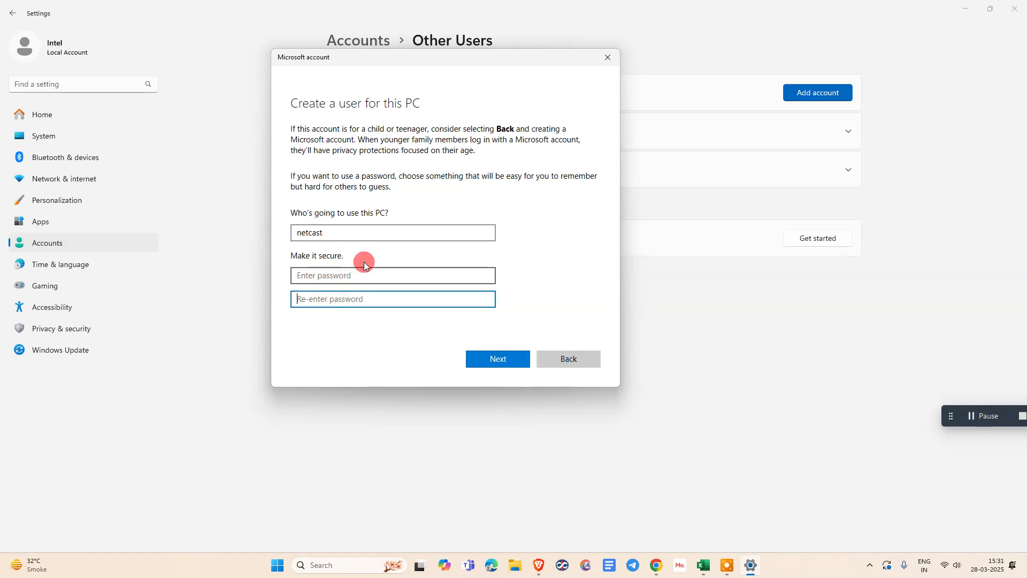
- Copy the user name netcast and create the account with both password fields left empty
drag(339, 231, 275, 231)
right_click(312, 235)
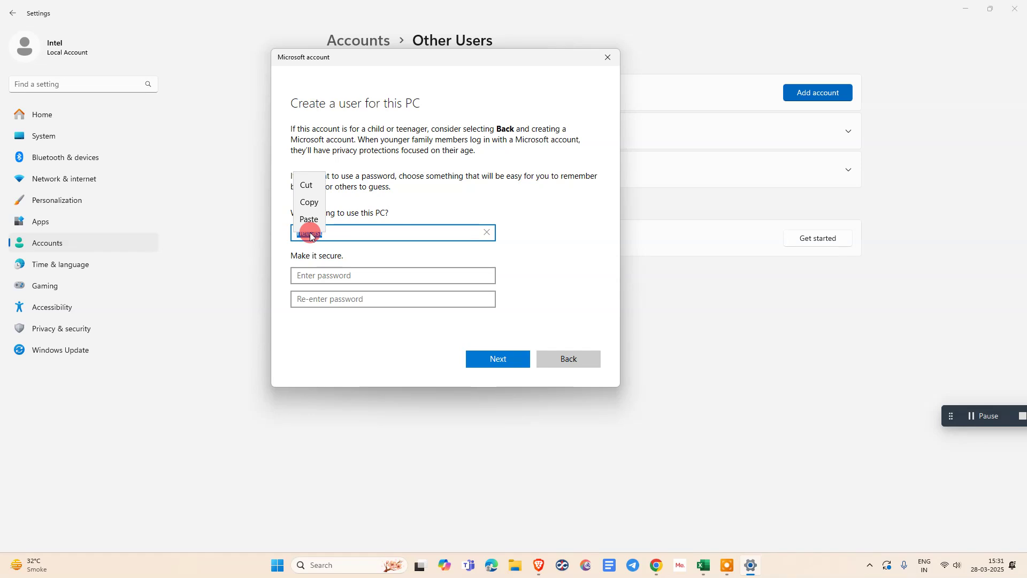
click(309, 203)
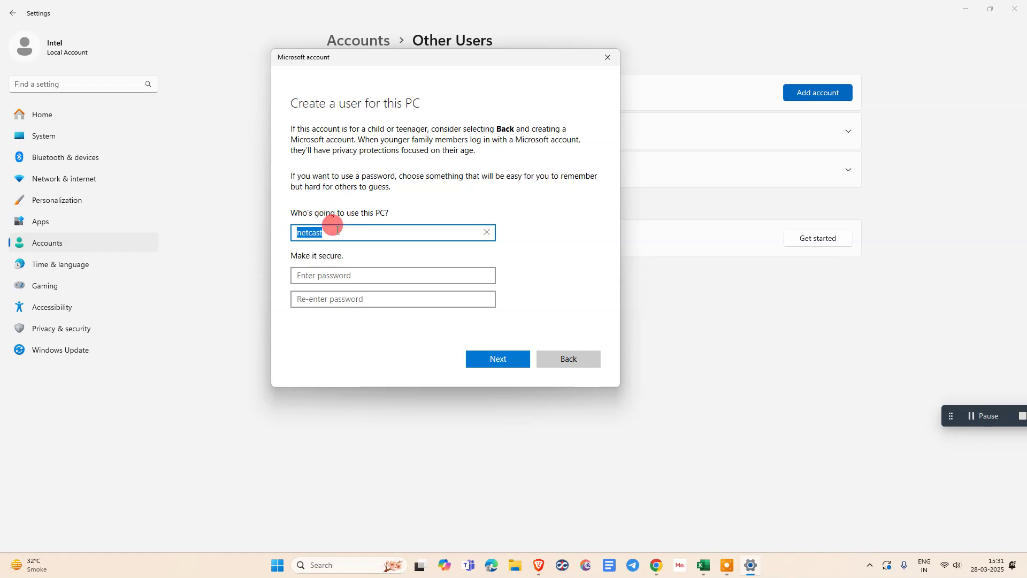
click(340, 231)
drag(328, 232, 301, 231)
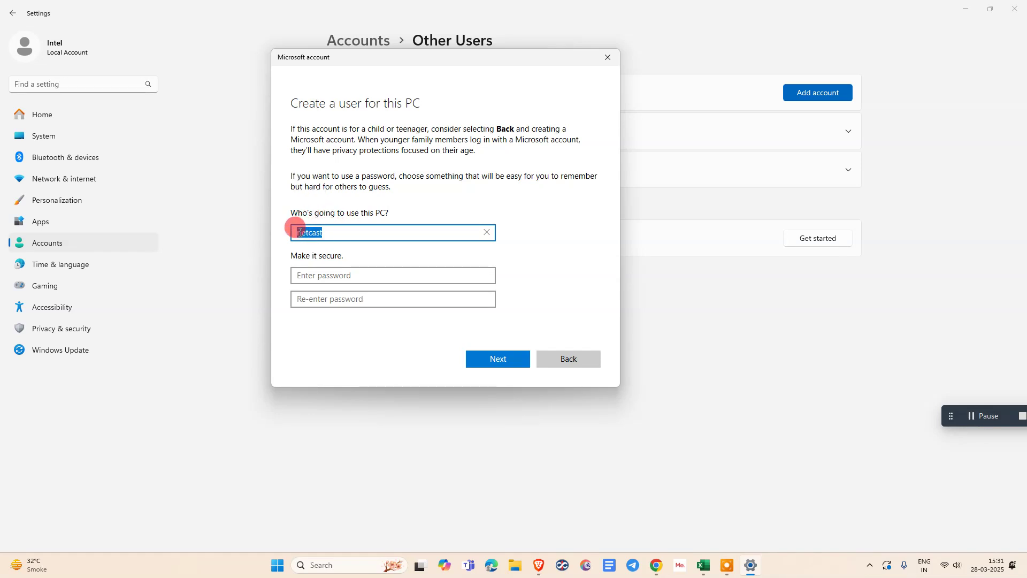
right_click(311, 232)
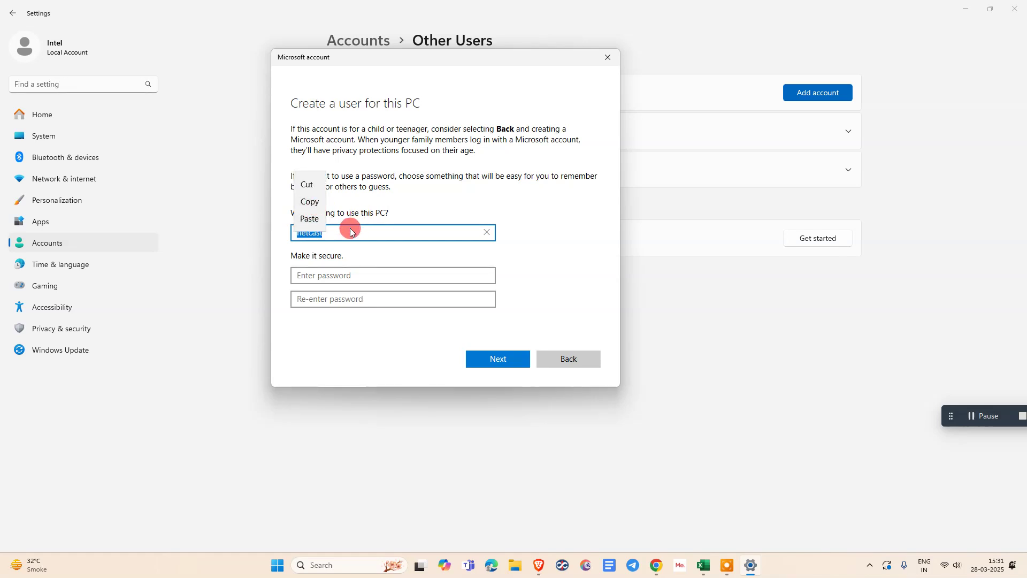
click(316, 203)
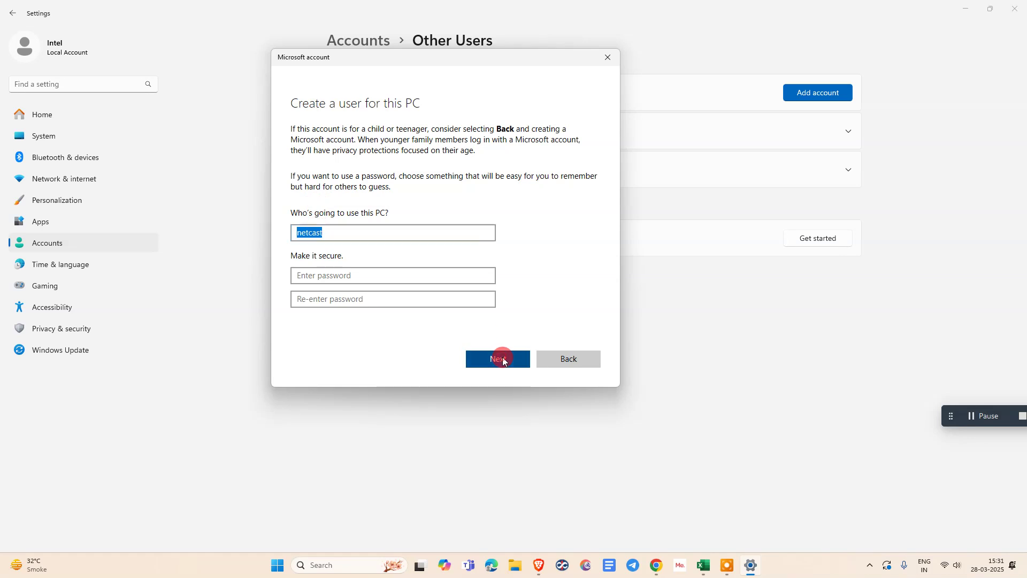
click(503, 360)
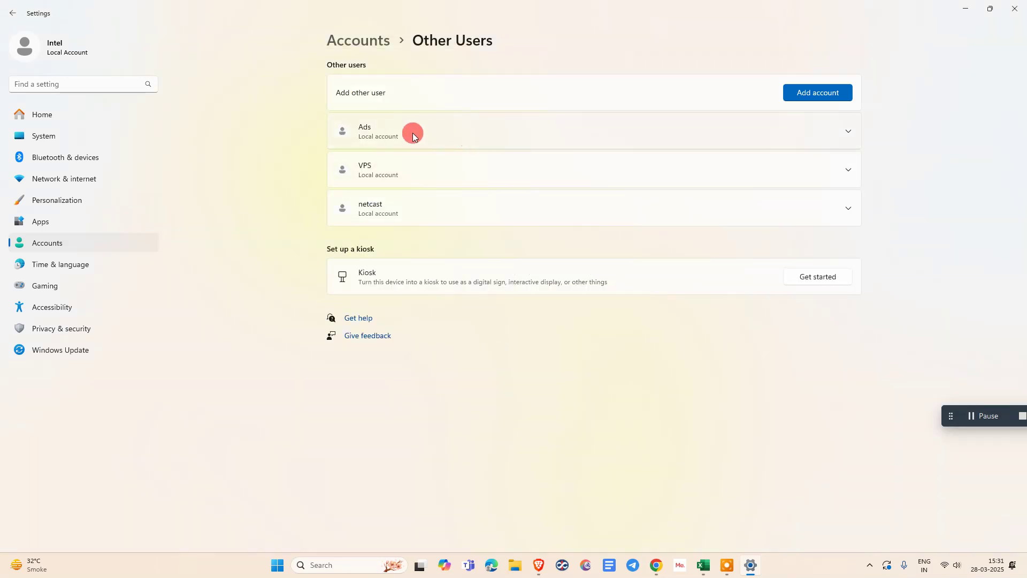
- Examine the account type choices for the netcast account, cancel the dialog, and leave the account's options expanded
click(849, 209)
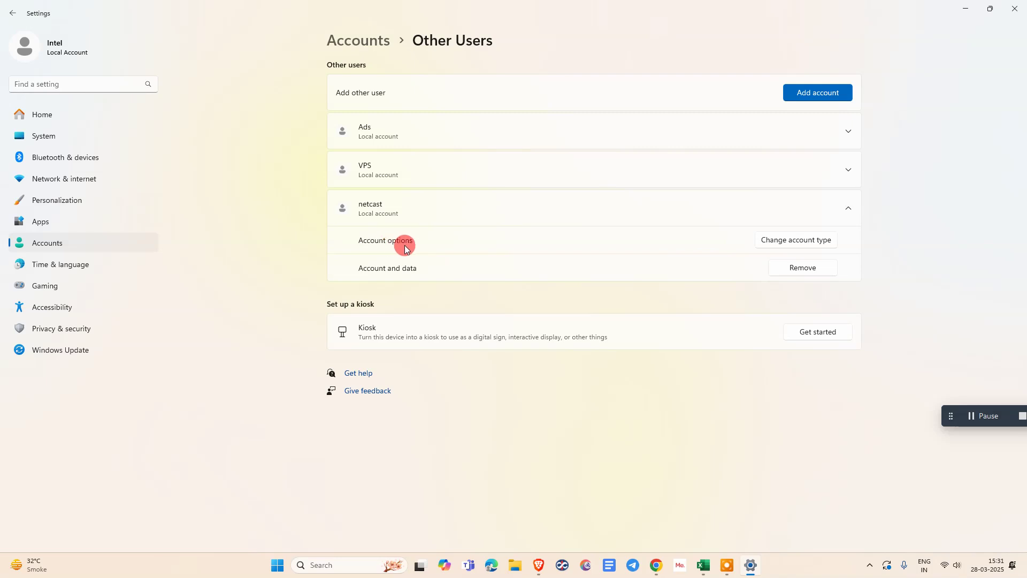
click(822, 241)
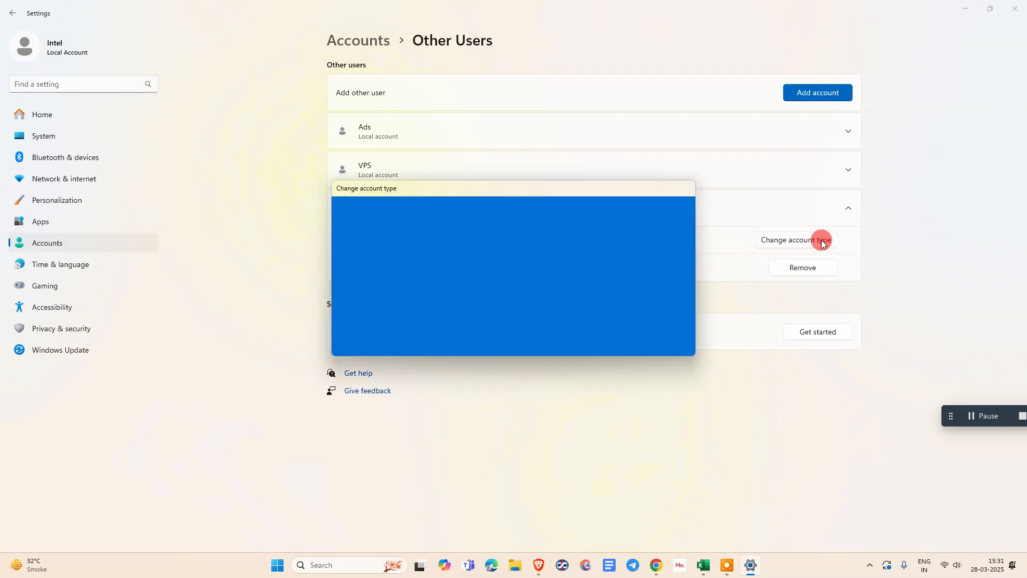
click(415, 286)
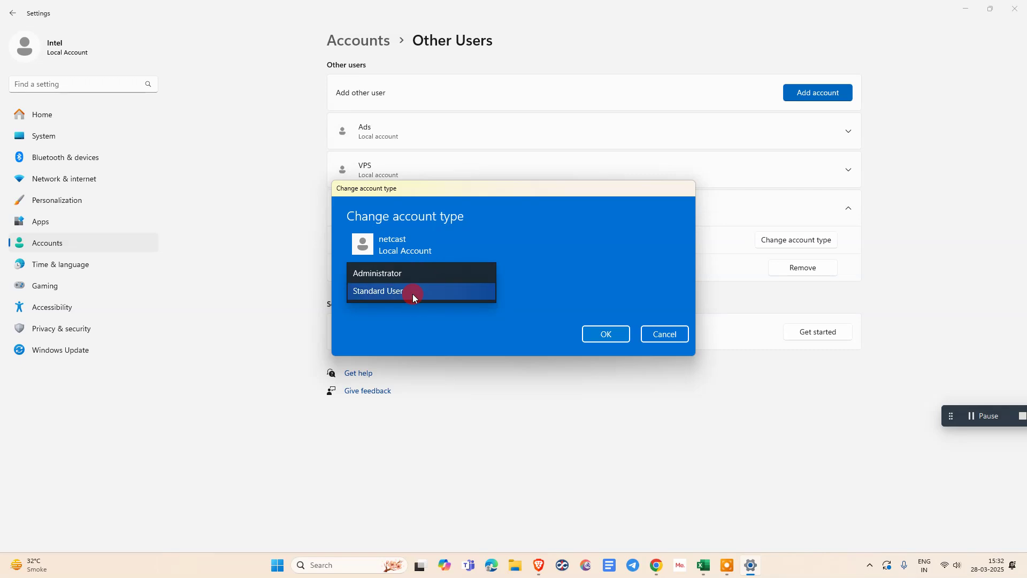
click(412, 292)
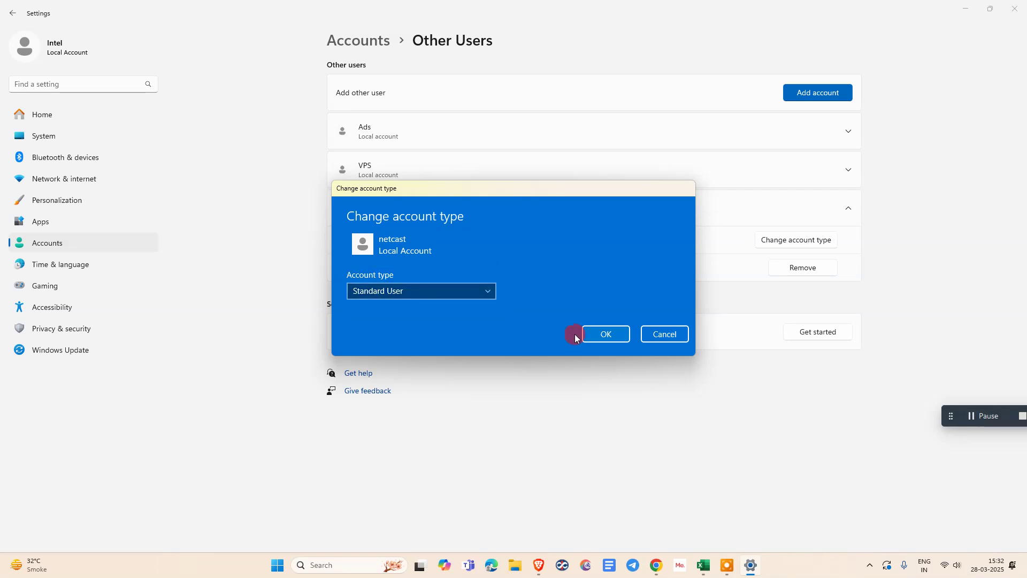
click(657, 334)
click(856, 209)
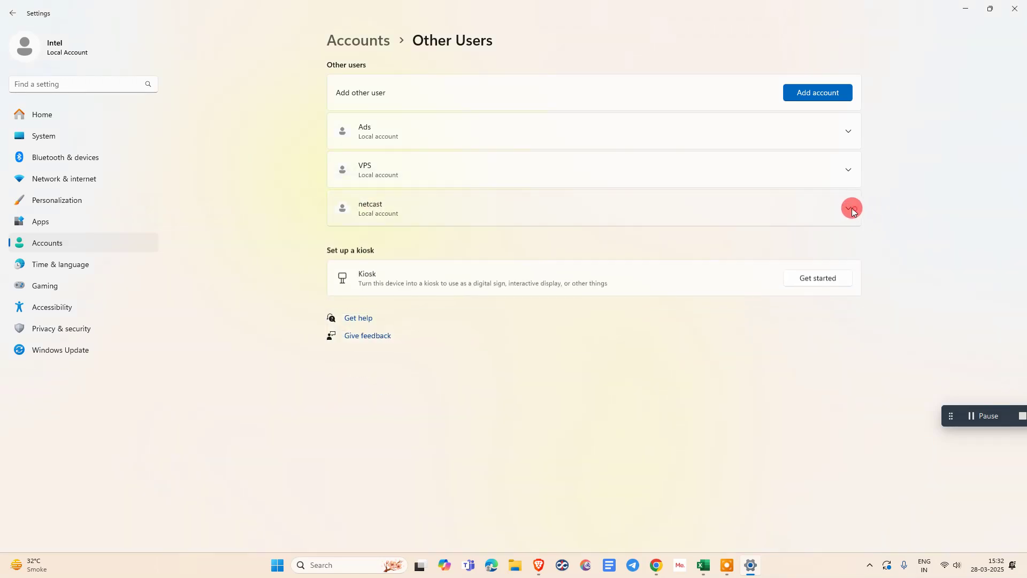
click(855, 209)
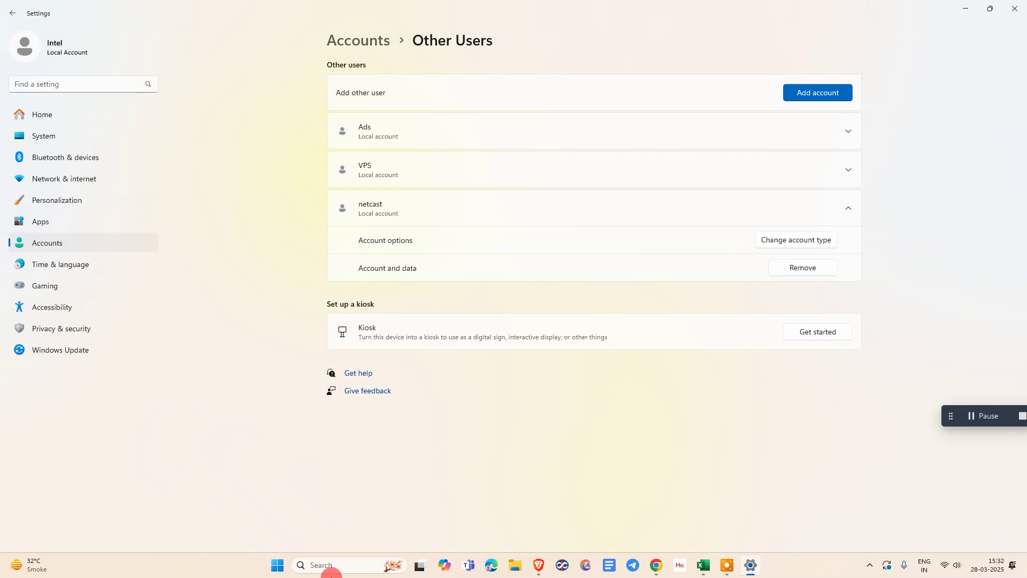
- Open Computer Management and show the Groups folder under Local Users and Groups
click(324, 563)
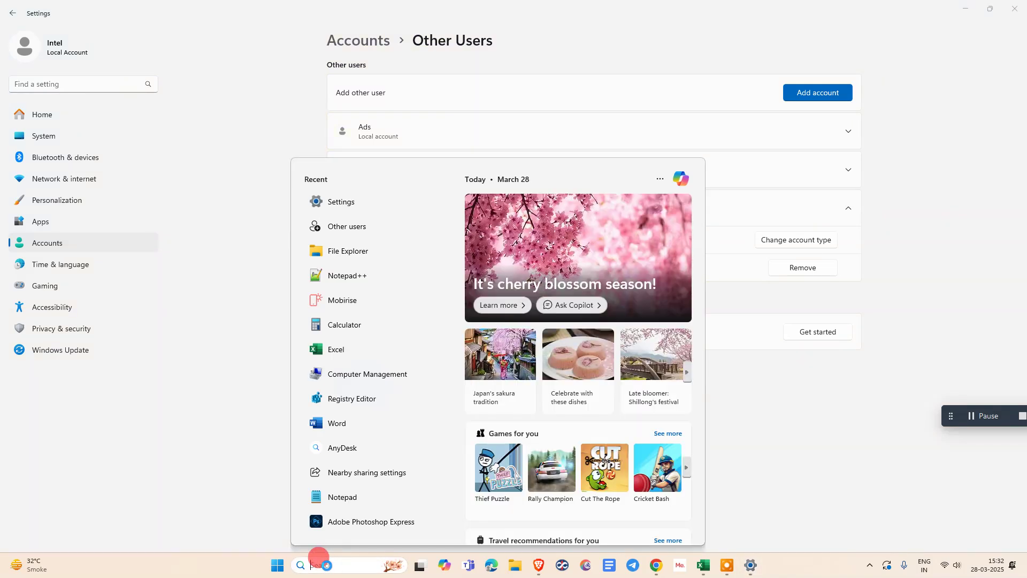
text(com)
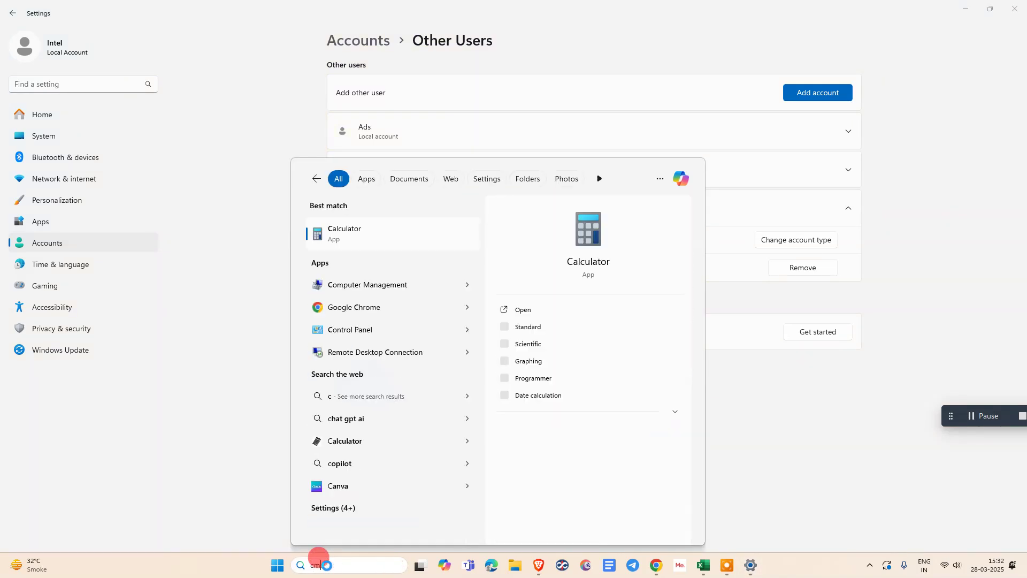
text(u)
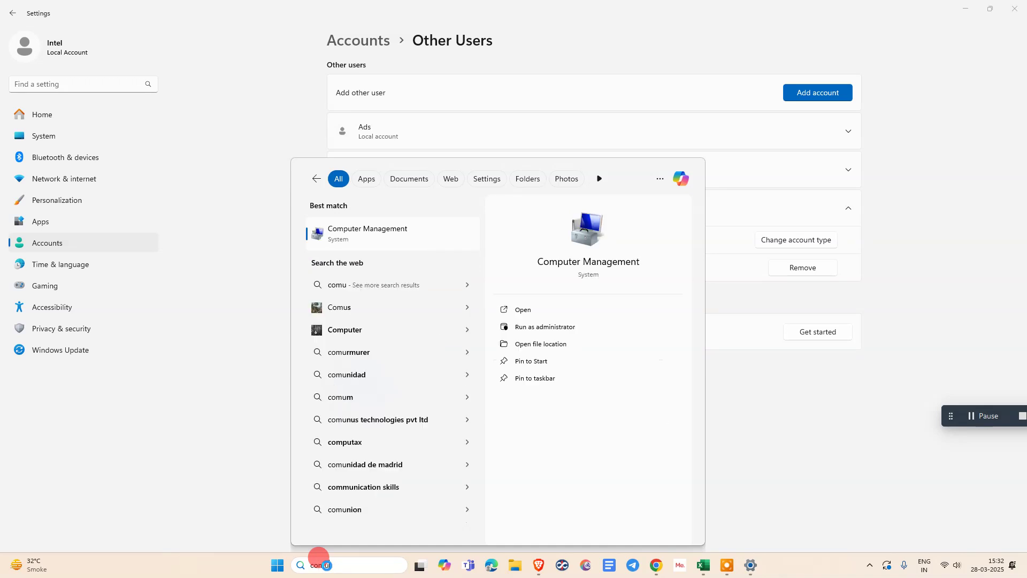
click(361, 233)
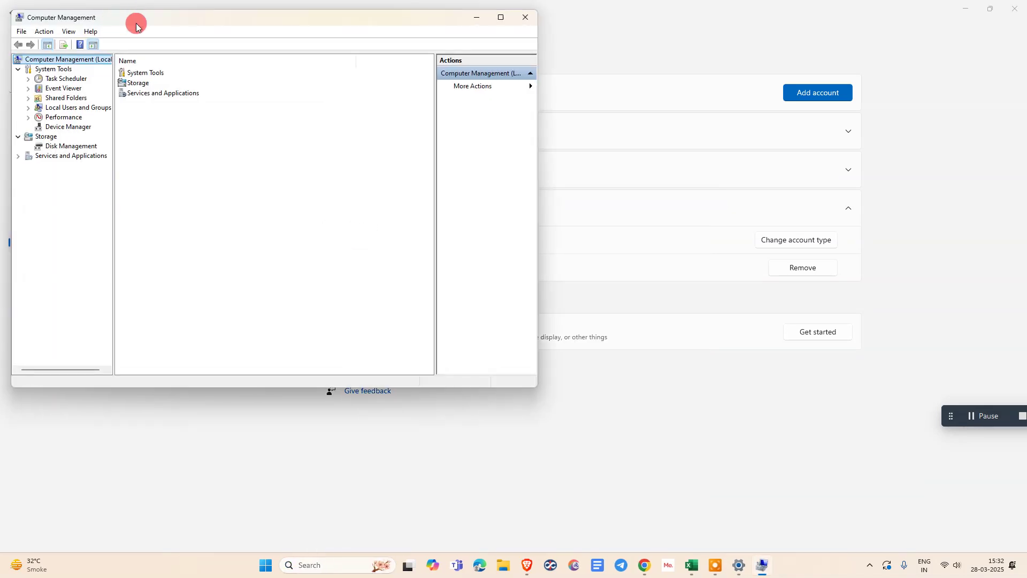
click(199, 71)
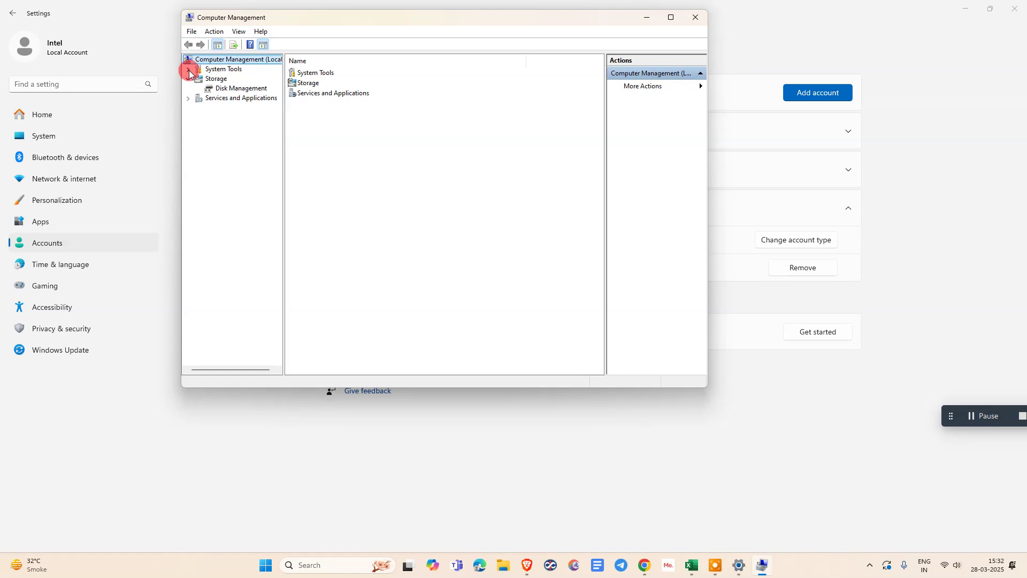
click(214, 73)
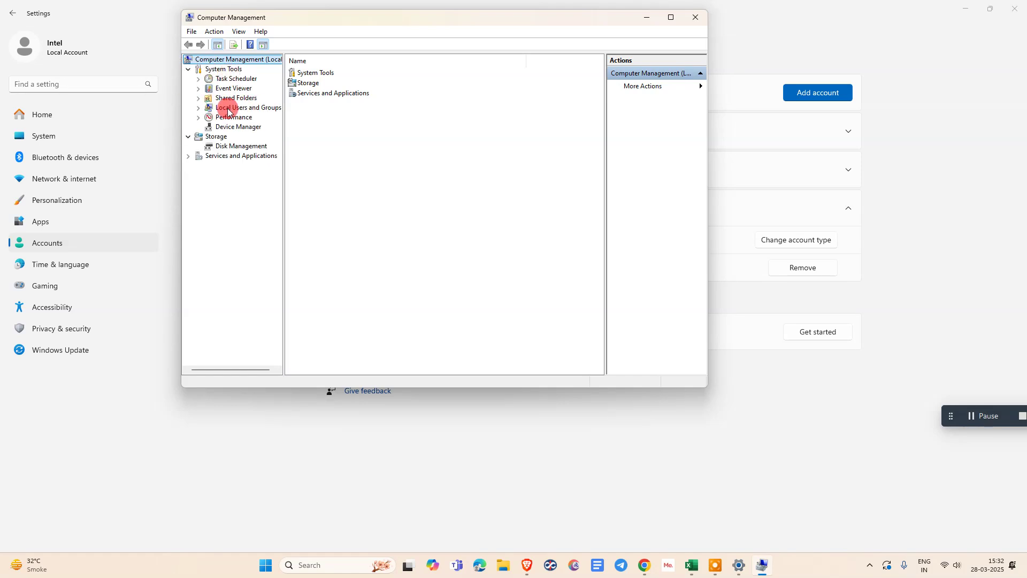
click(199, 109)
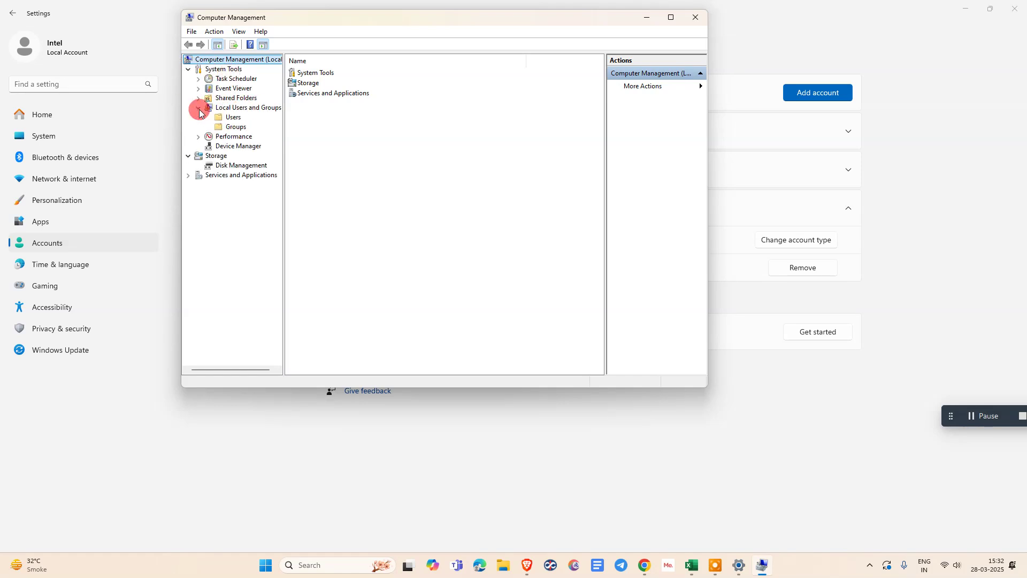
click(237, 128)
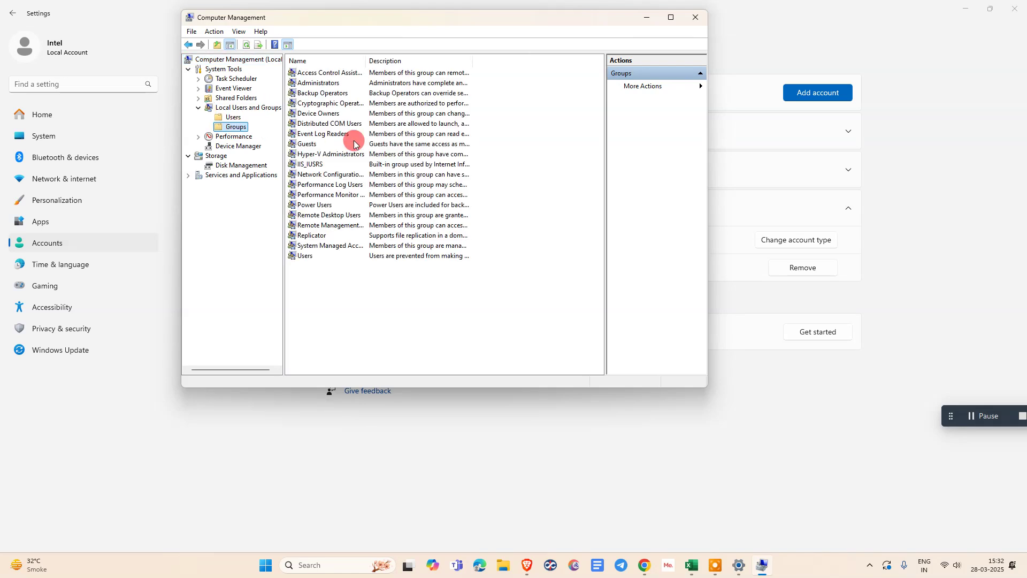
- Open the Guests group's properties and add the netcast account to its members
click(358, 145)
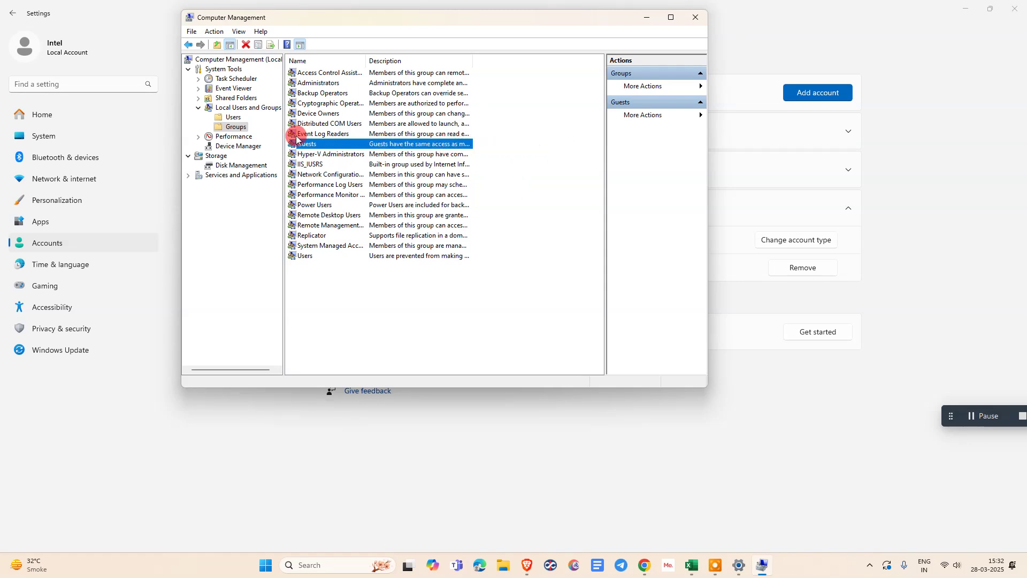
double_click(334, 144)
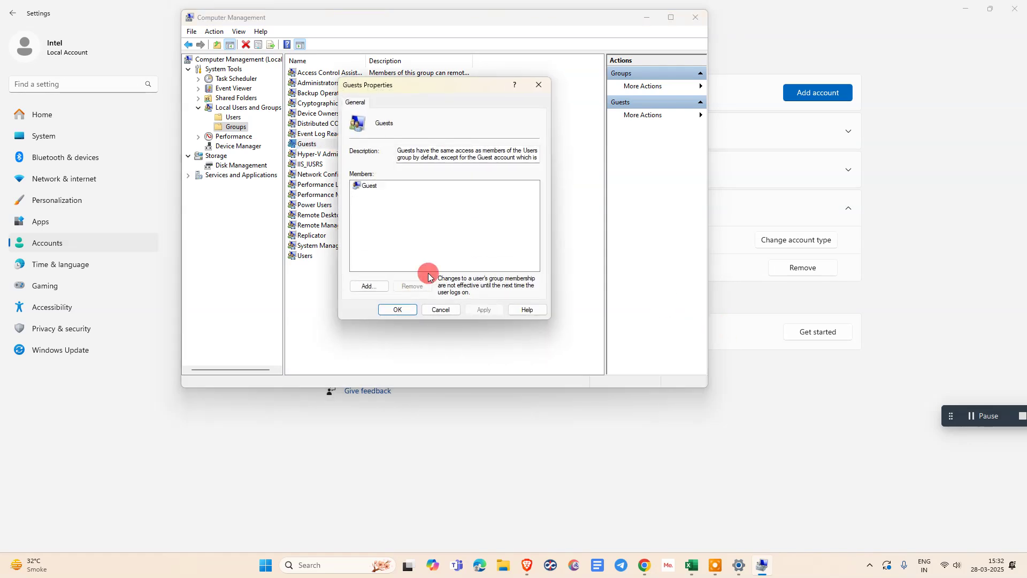
click(369, 286)
click(359, 182)
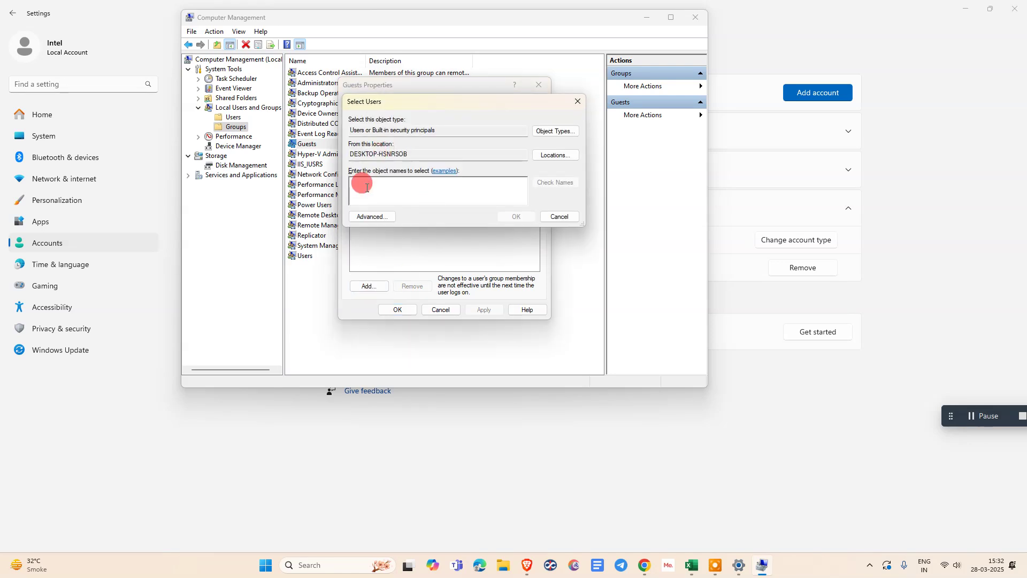
text(netcast)
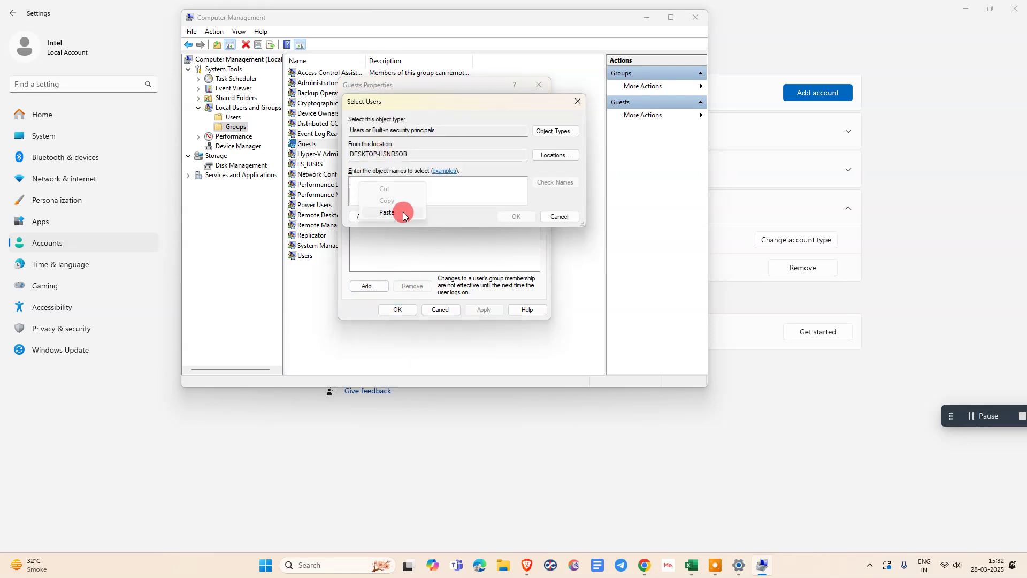
click(519, 222)
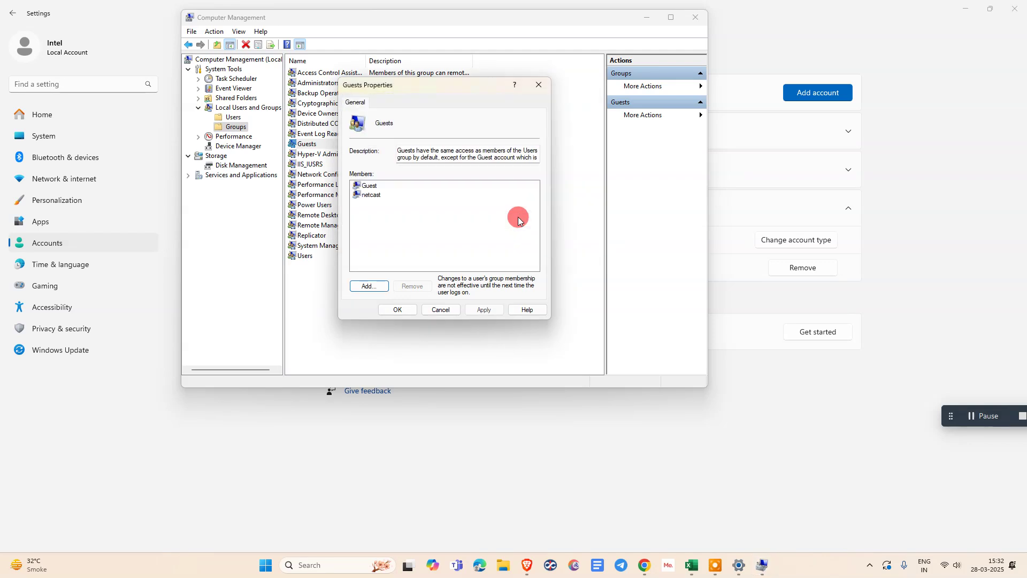
- Try to add netcast to the Guests group again, verifying the entered name with Check Names, and dismiss the resulting message
click(373, 195)
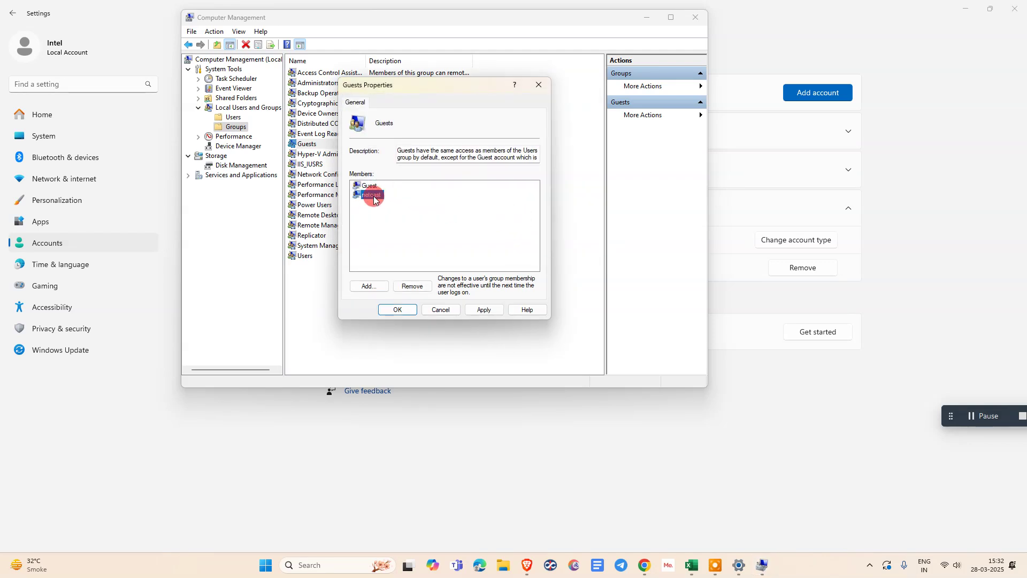
click(369, 286)
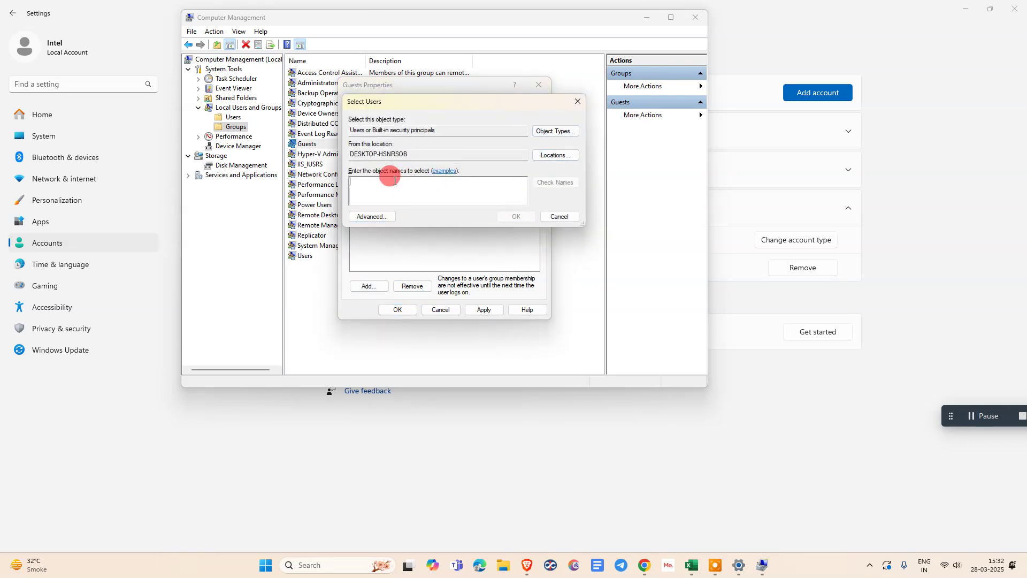
text(netcast)
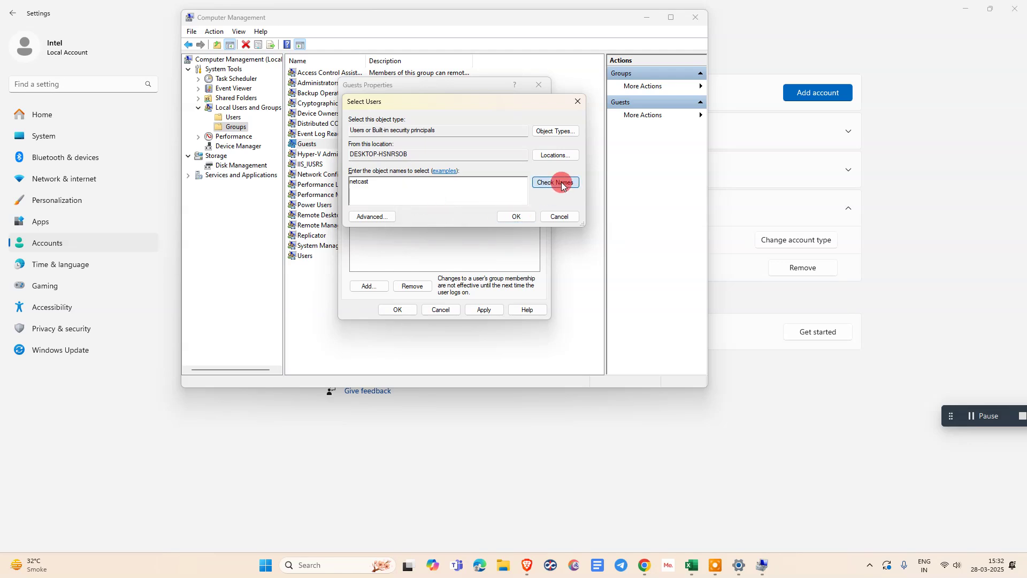
click(561, 183)
drag(350, 182, 447, 183)
click(508, 219)
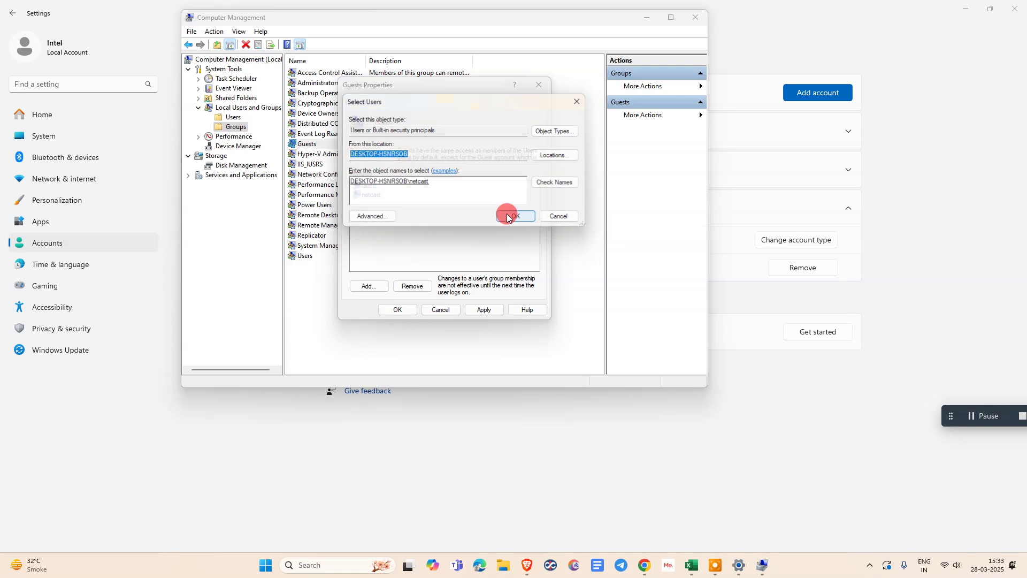
click(552, 320)
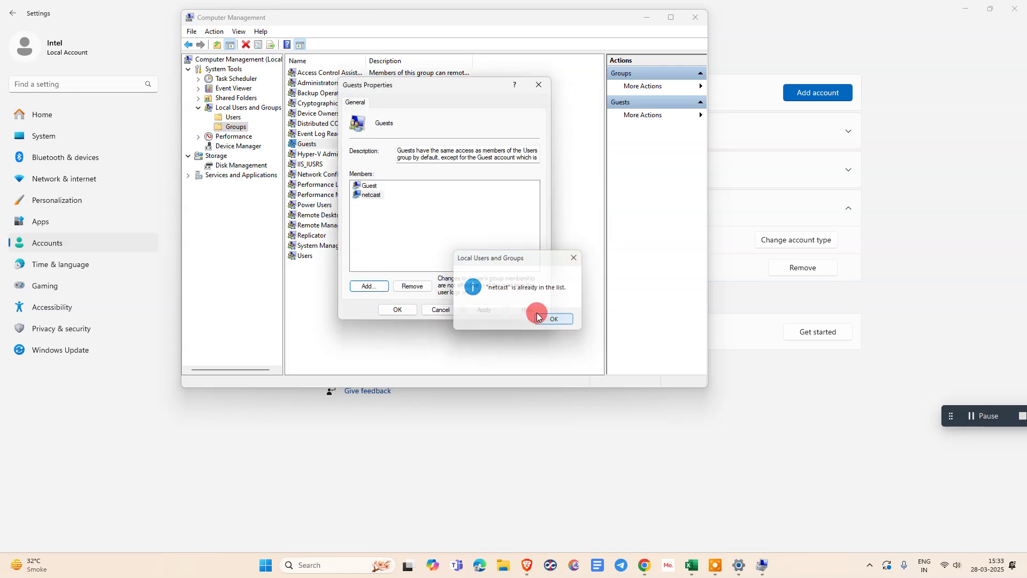
click(404, 310)
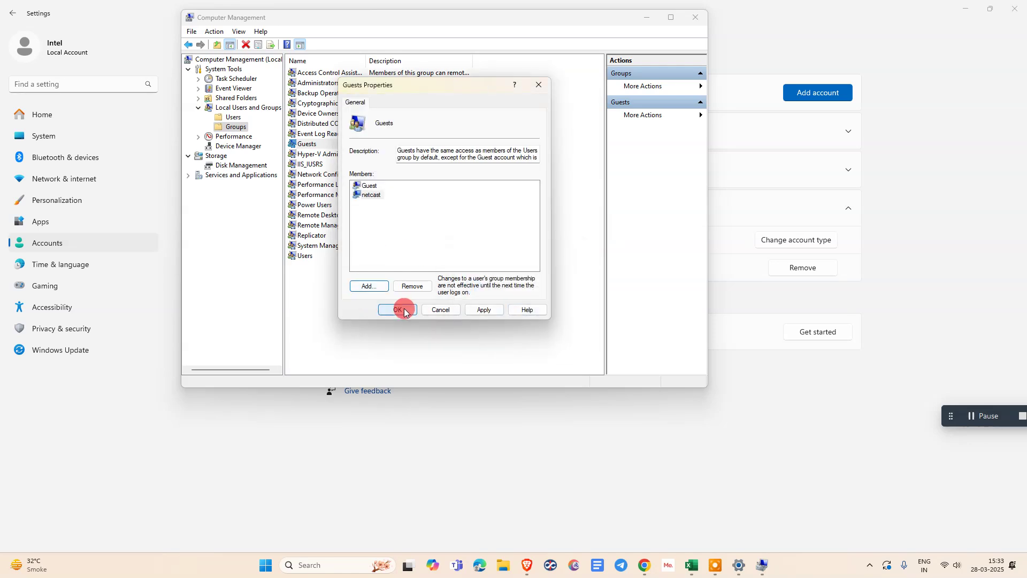
drag(405, 311, 361, 119)
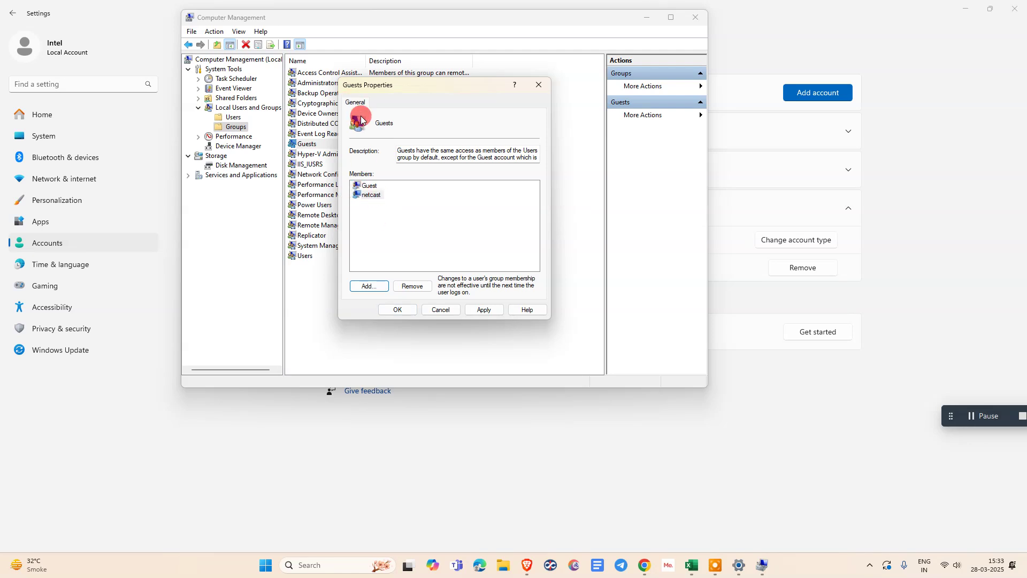